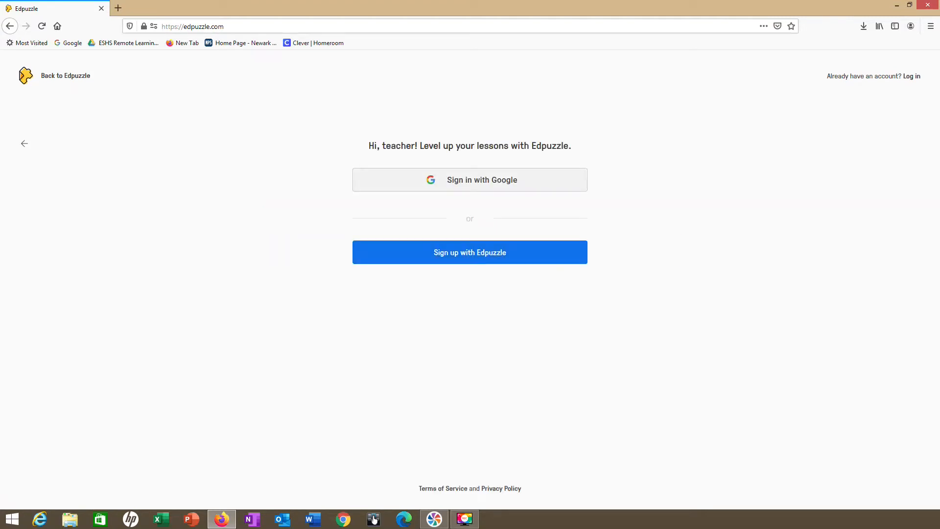
# - Sign in to the teacher account with Google, dismiss the settings review and open the East Side High School content
pyautogui.click(470, 180)
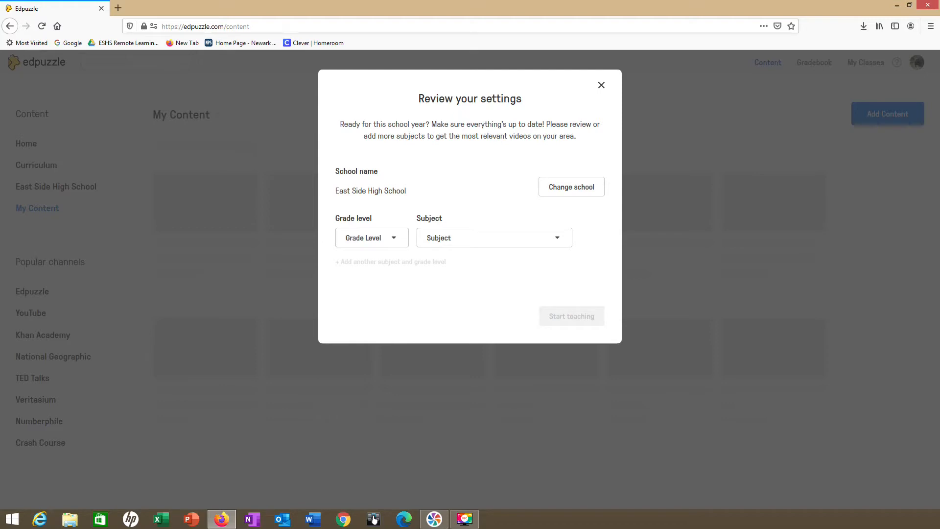
pyautogui.press('Escape')
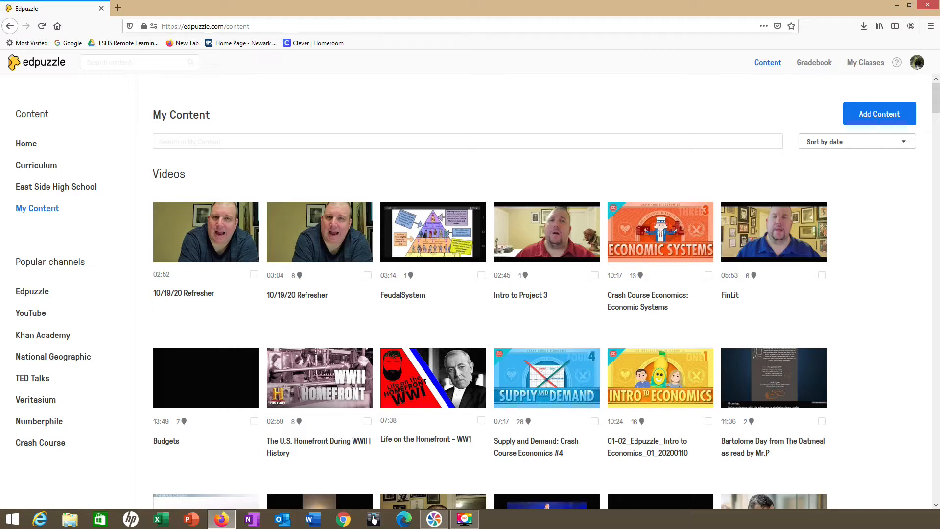
pyautogui.click(56, 187)
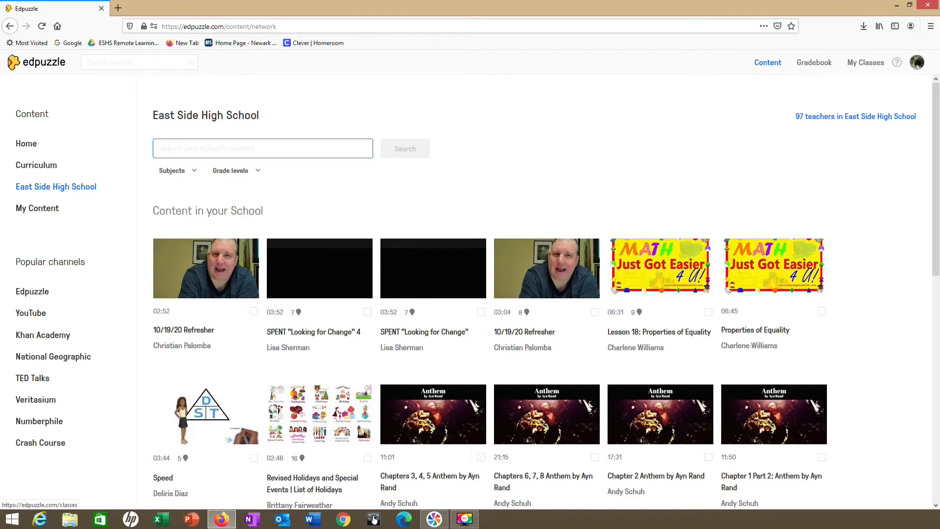
# - Import the Journalism-Per1(A)-Sec8001 class from Google Classroom into My Classes
pyautogui.click(866, 63)
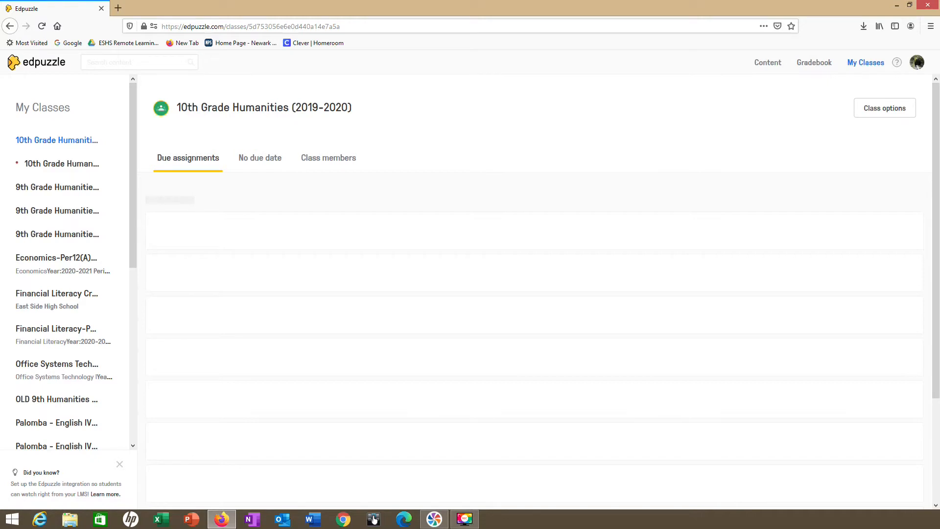
pyautogui.scroll(-10, 68, 265)
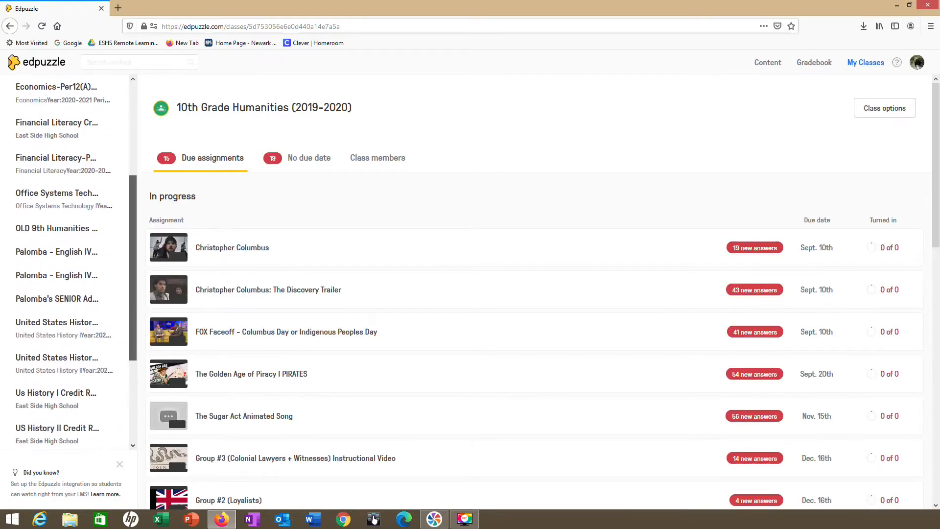
pyautogui.moveTo(133, 337); pyautogui.dragTo(132, 348)
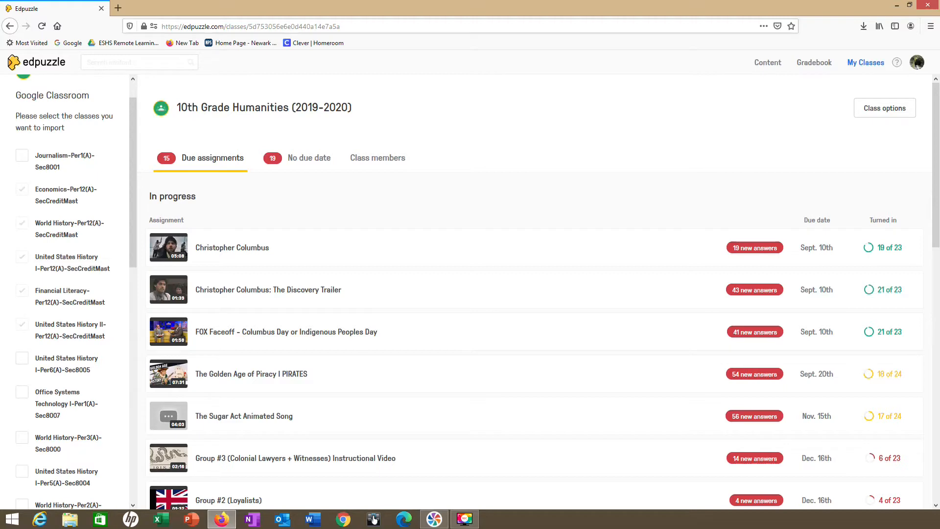
pyautogui.click(22, 155)
pyautogui.scroll(-6, 66, 294)
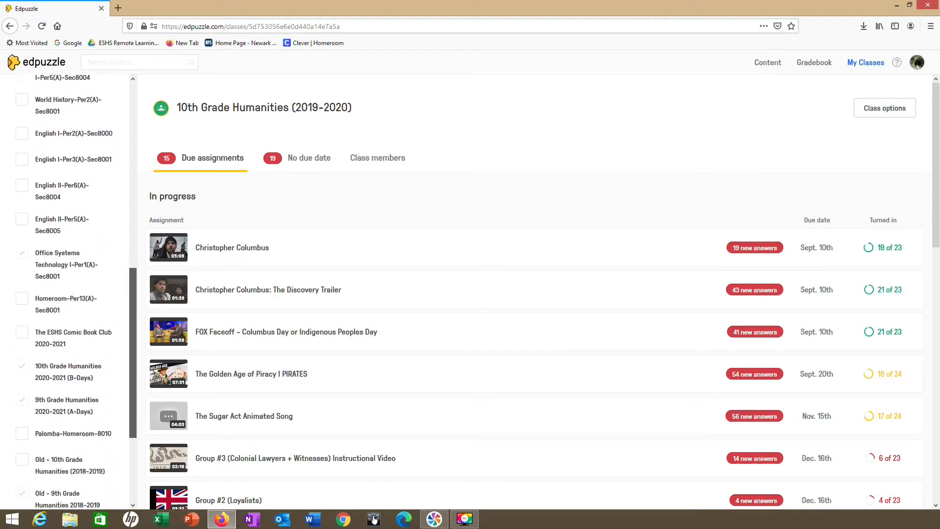
pyautogui.click(64, 480)
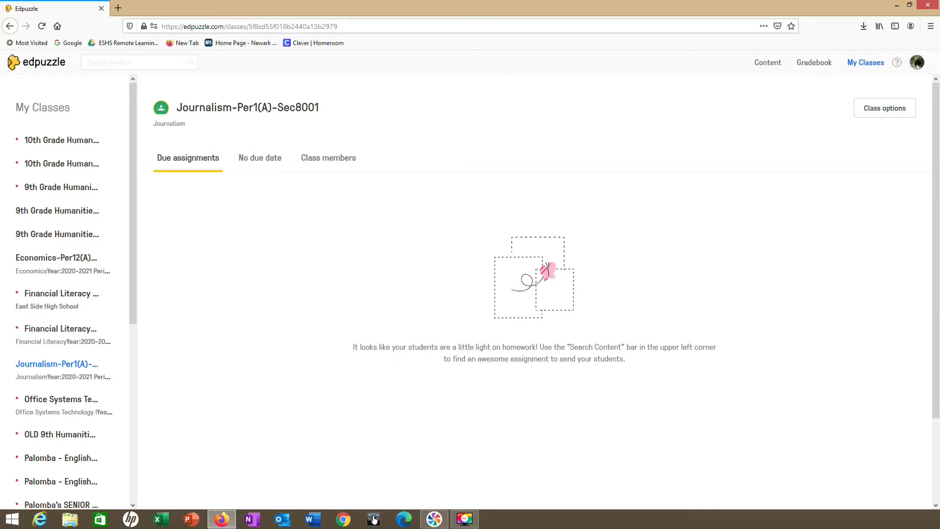
# - Find the 10/19/20 Refresher video in the YouTube channel content from the clipboard text and open it for editing
pyautogui.click(767, 63)
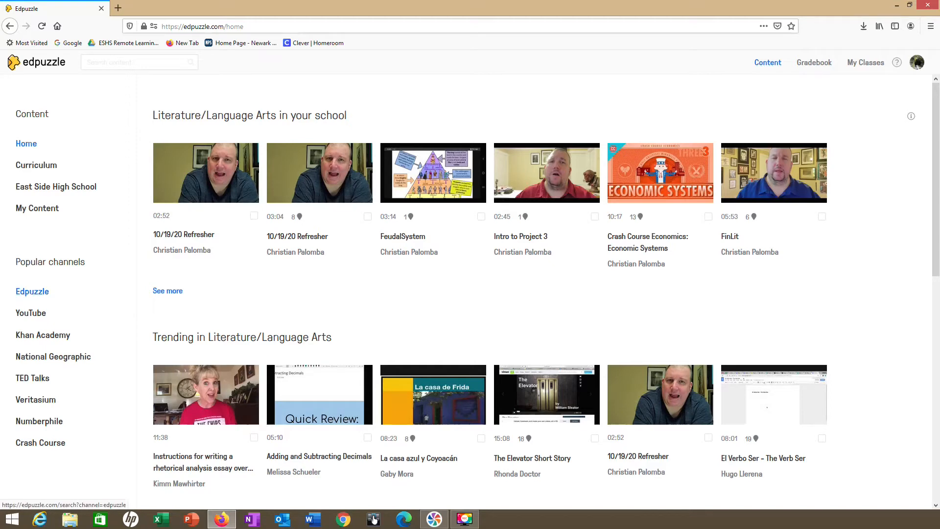
pyautogui.click(32, 291)
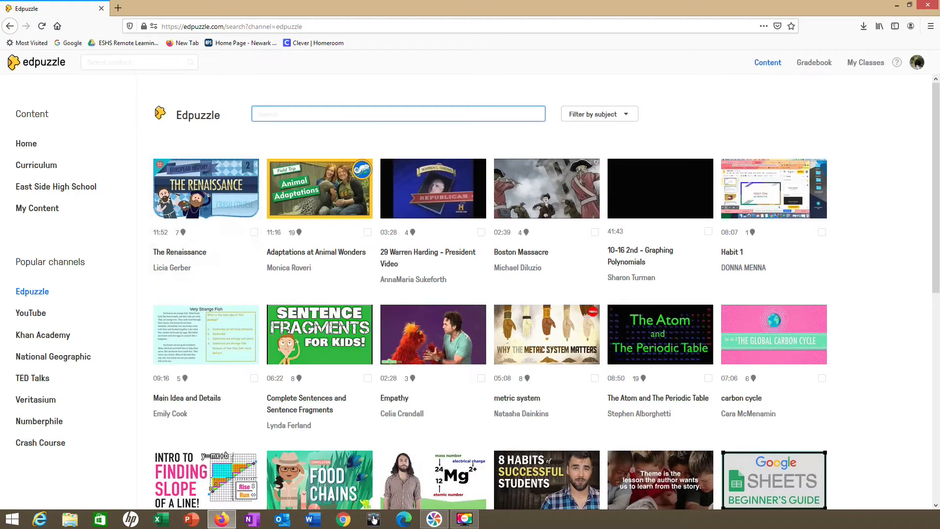
pyautogui.click(30, 313)
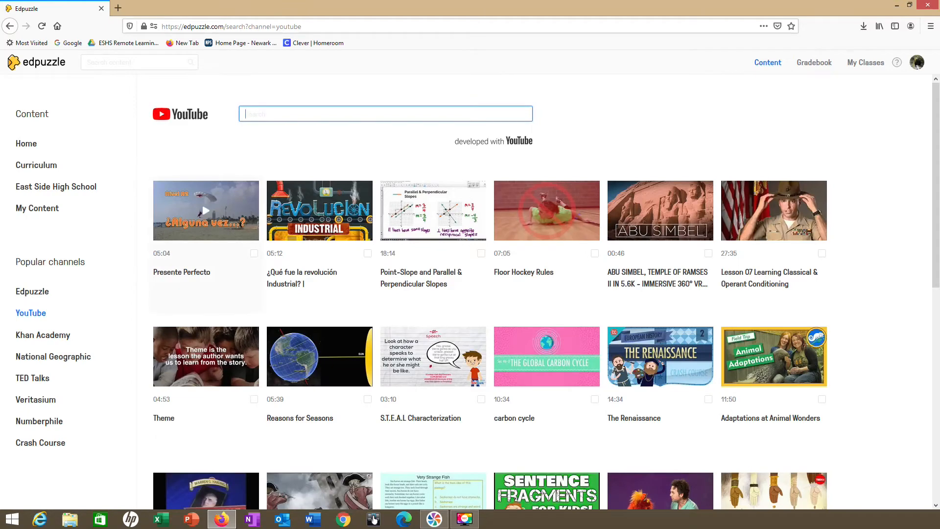
pyautogui.rightClick(297, 117)
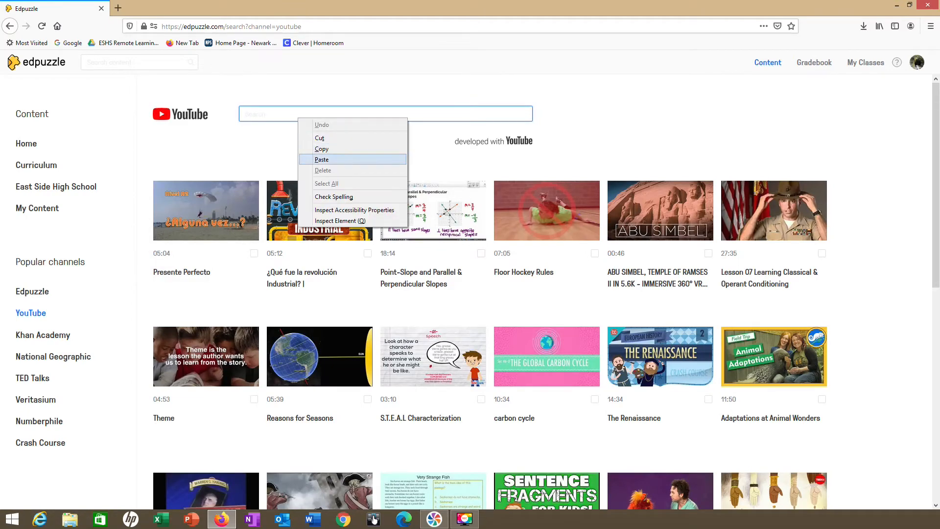
pyautogui.click(322, 159)
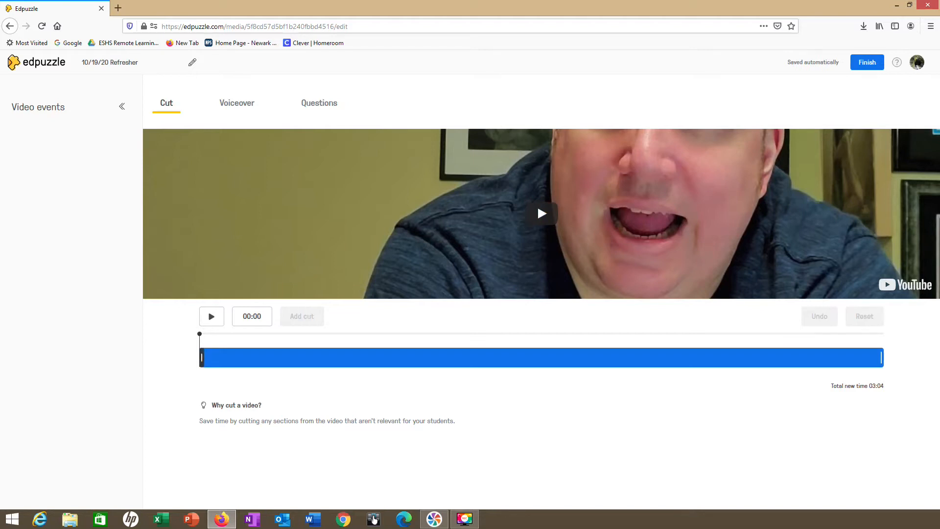
# - Trim about the first 47 seconds off the video and cut out the section between 01:37 and 01:51
pyautogui.click(537, 204)
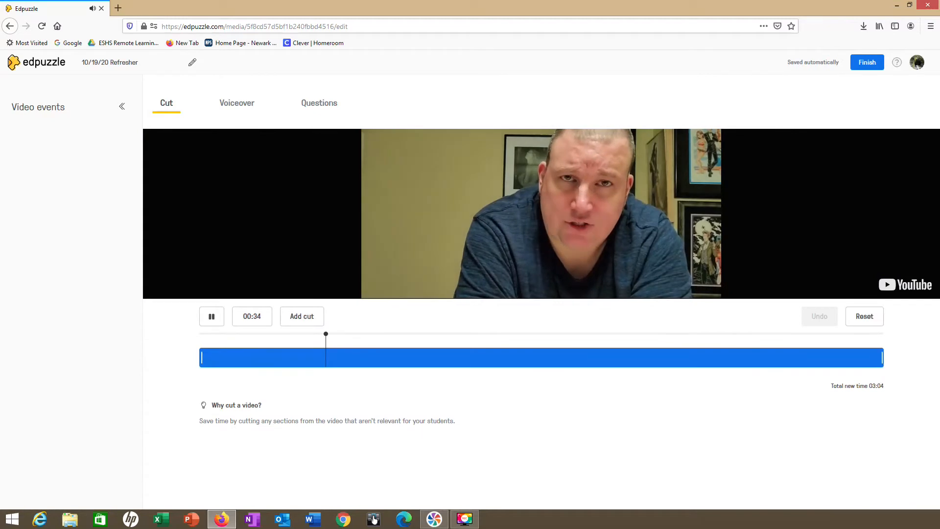
pyautogui.moveTo(200, 357); pyautogui.dragTo(373, 357)
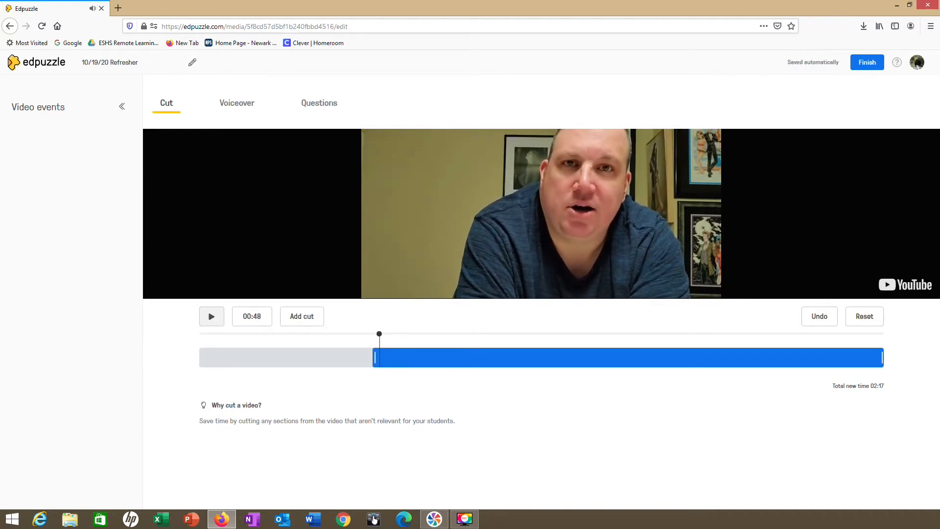
pyautogui.moveTo(406, 334); pyautogui.dragTo(563, 334)
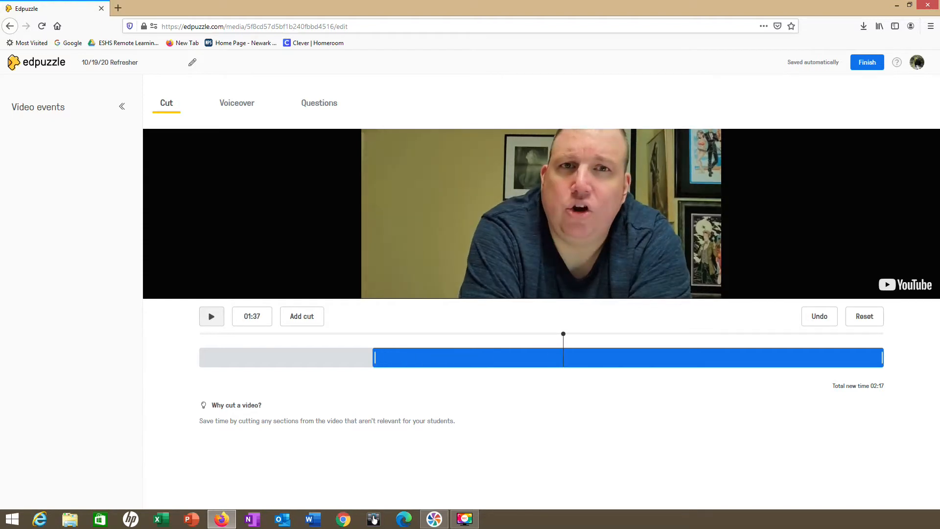
pyautogui.click(302, 316)
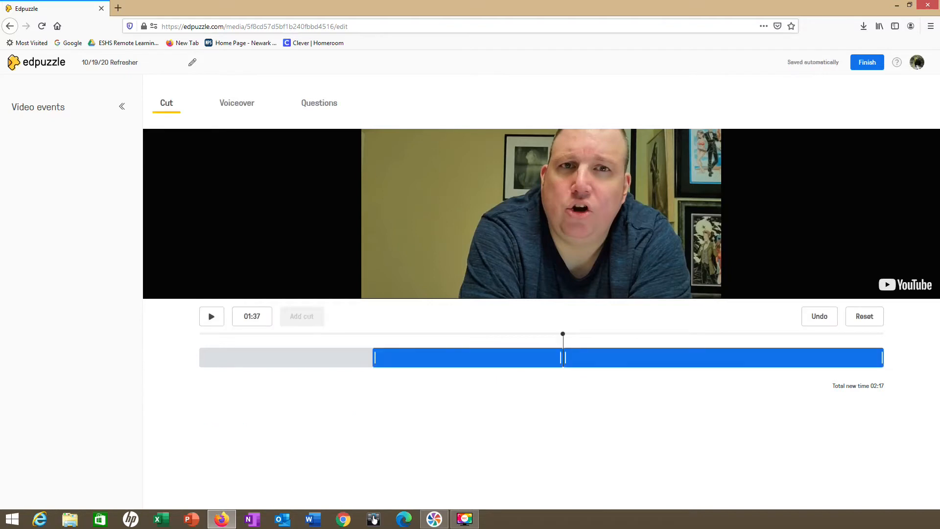
pyautogui.click(614, 334)
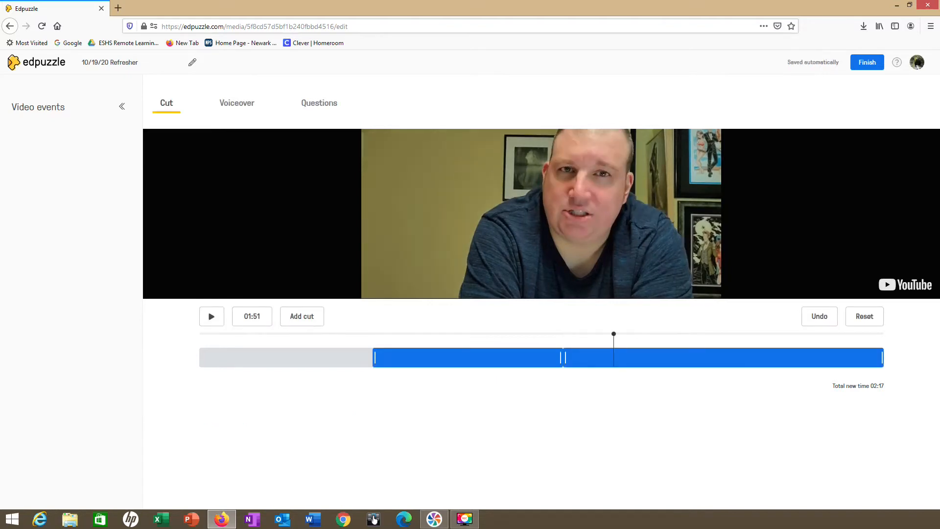
pyautogui.click(302, 316)
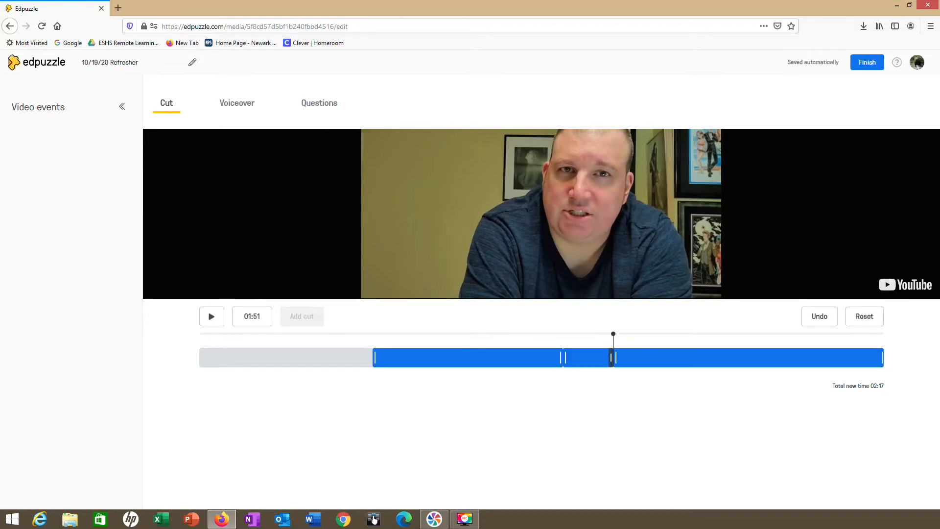
pyautogui.moveTo(611, 358); pyautogui.dragTo(571, 358)
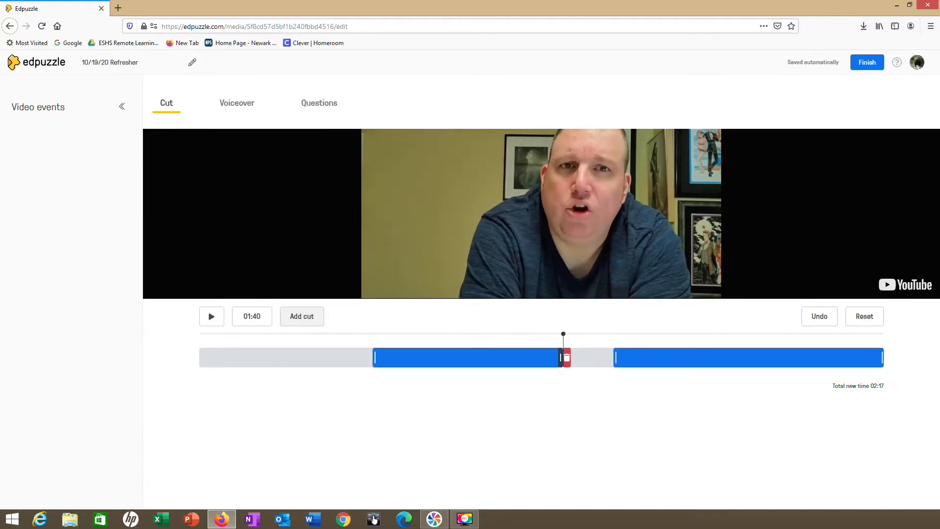
pyautogui.click(569, 358)
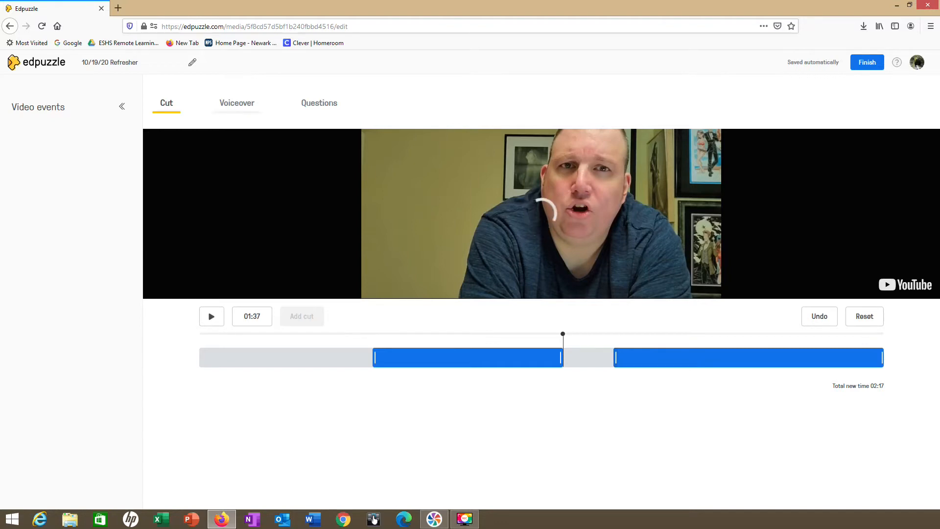
# - Check the voiceover option, then start a multiple-choice question at 00:51 reading "Once an East Sider, always an___________"
pyautogui.click(237, 103)
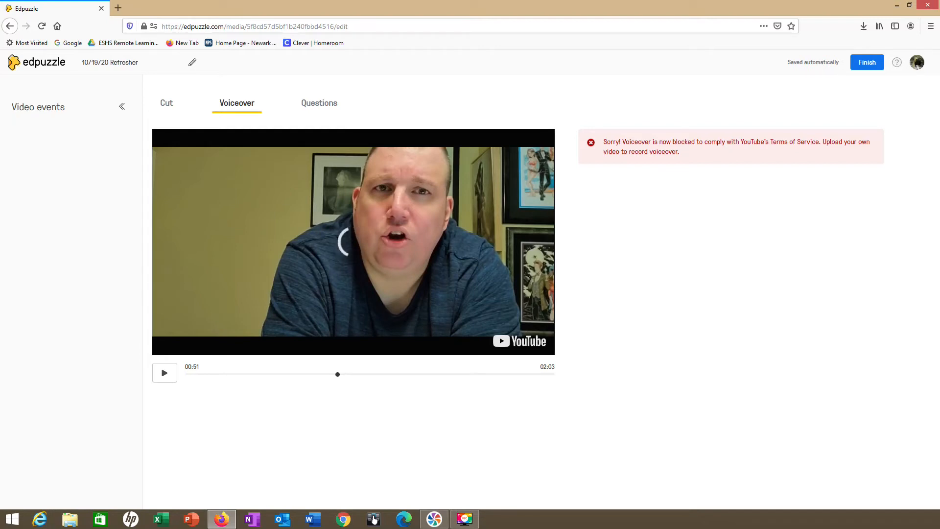
pyautogui.click(319, 103)
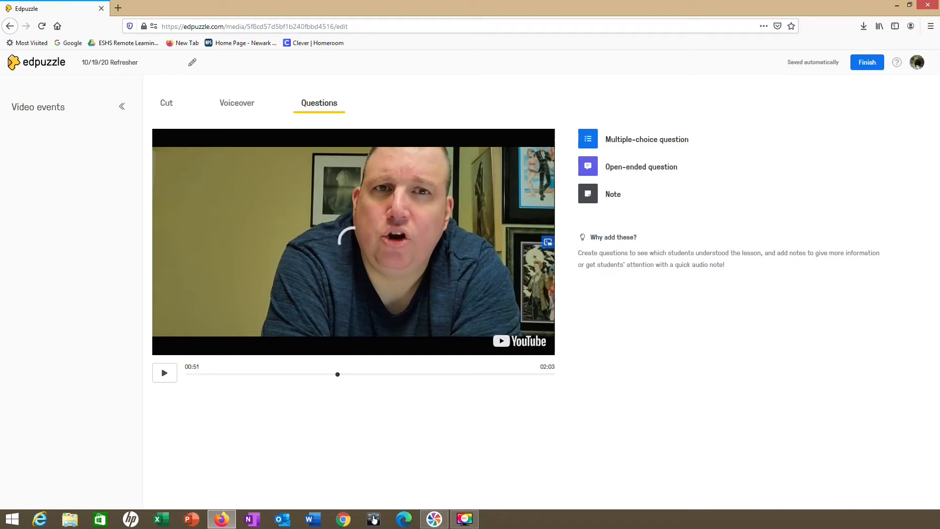
pyautogui.click(587, 139)
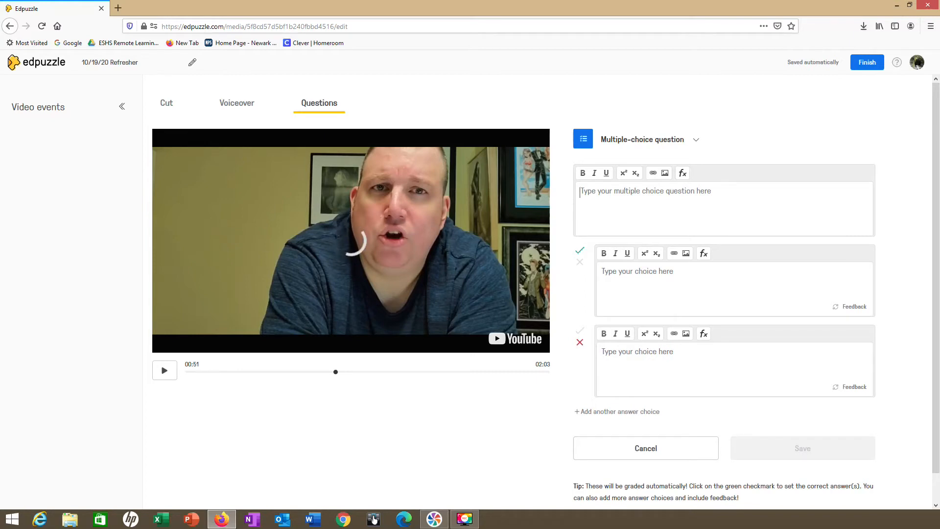
pyautogui.write('Once an ')
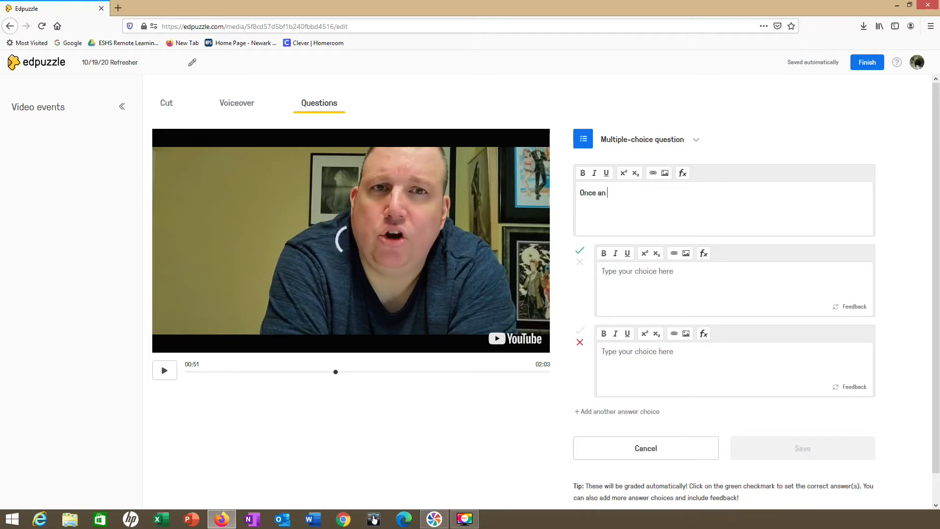
pyautogui.write('East Sid')
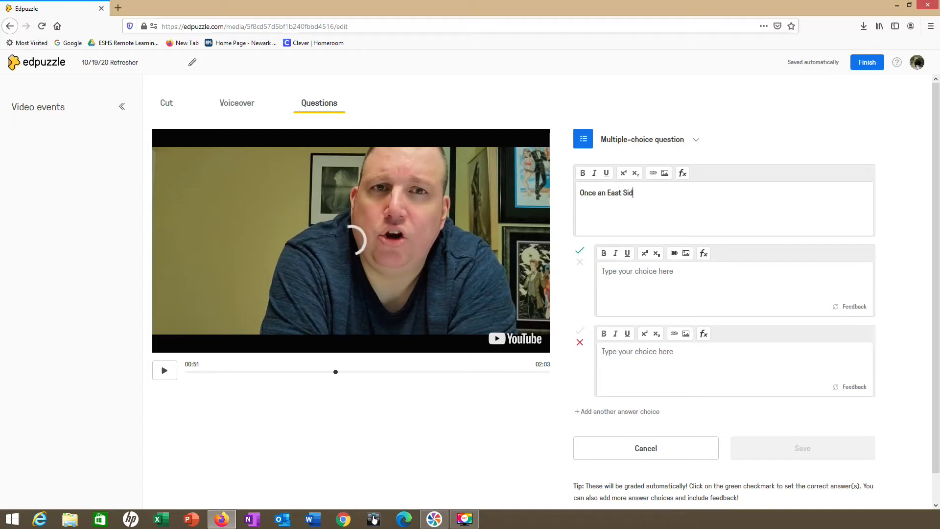
pyautogui.write('er, always an___________')
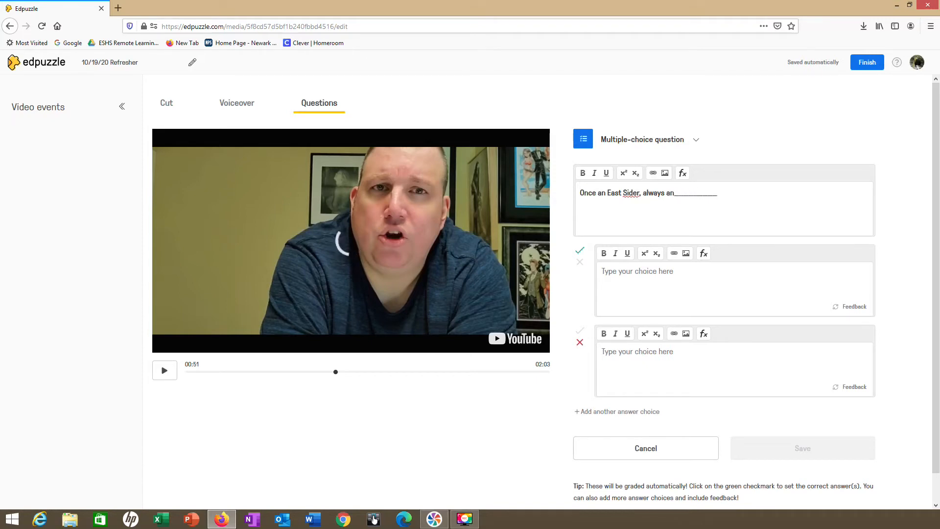
pyautogui.write('East Sider!')
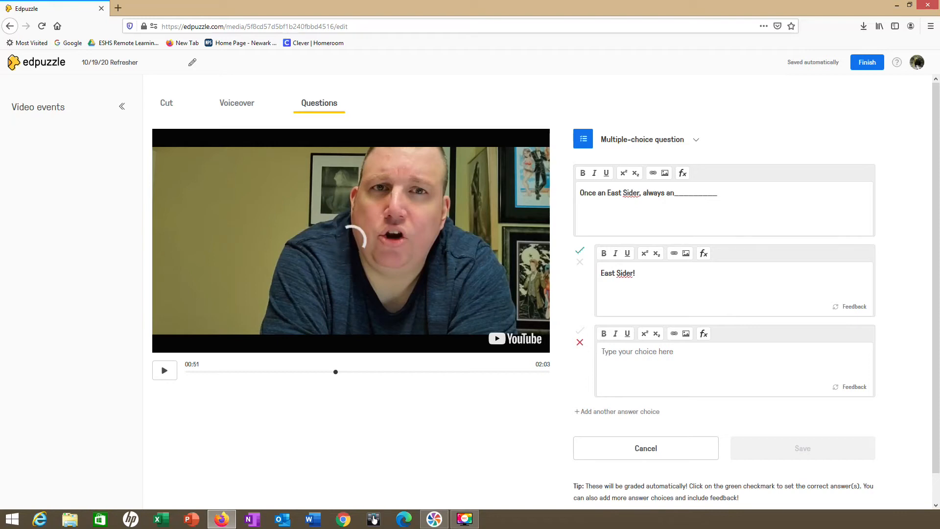
# - Enter "East Sider!" as the correct answer and "Red Raider" and "East Side" as the wrong choices, adding a third choice
pyautogui.write('Red Raider')
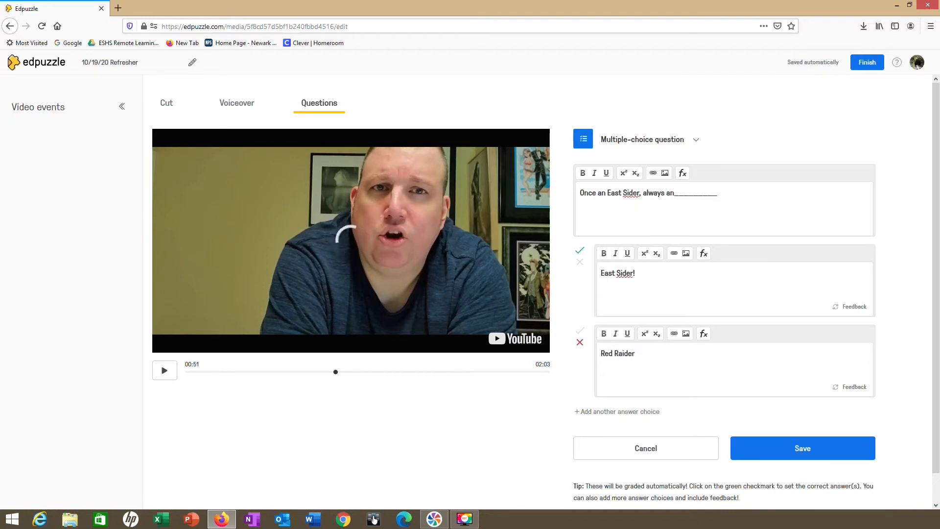
pyautogui.click(627, 413)
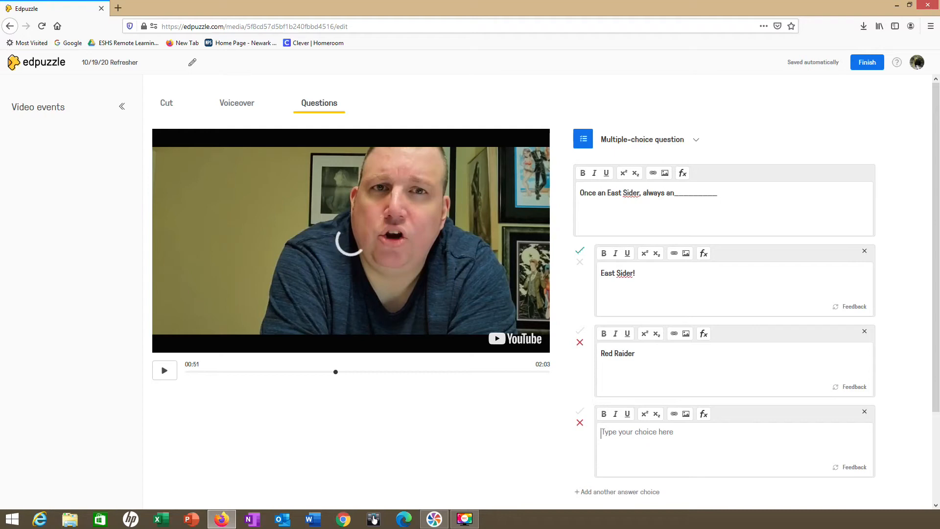
pyautogui.write('East')
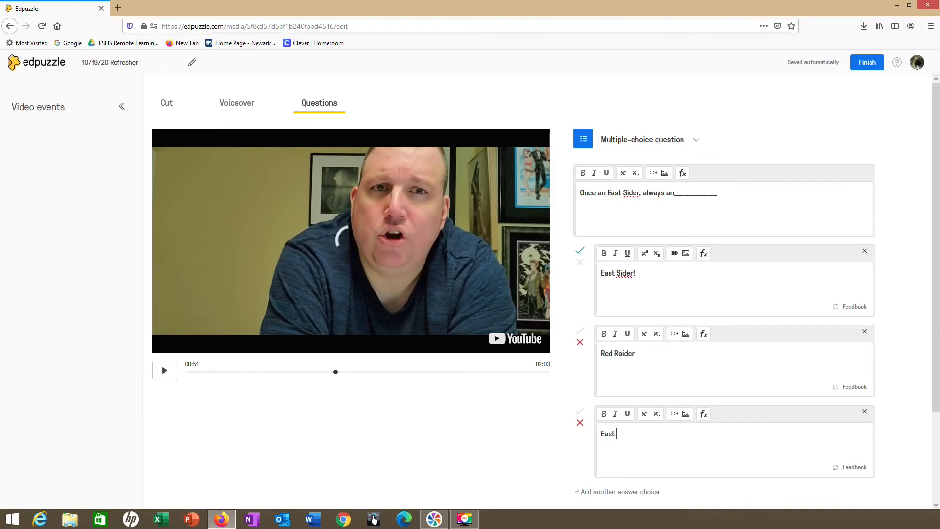
pyautogui.write('Side')
# - Add the feedback "This is a racist term the way it appears to be used here. Not cool." to the "Red Raider" choice
pyautogui.click(854, 387)
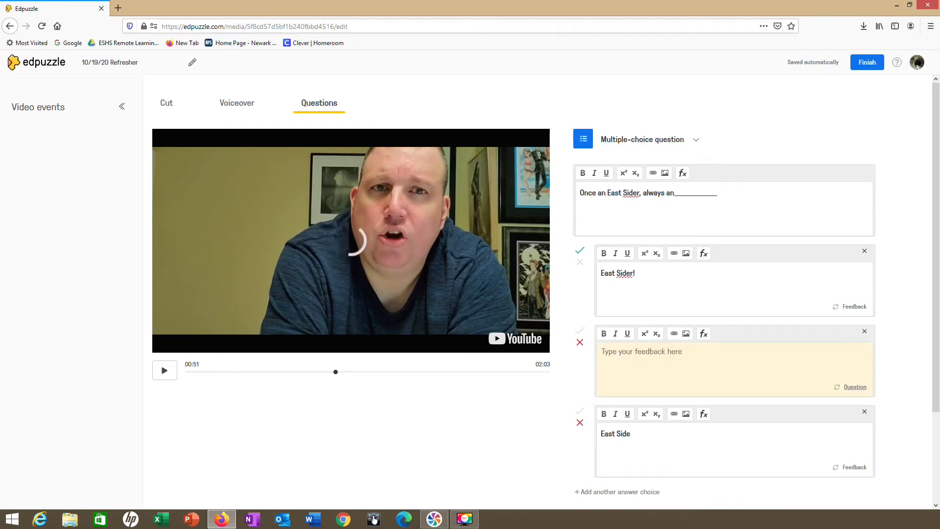
pyautogui.write('This')
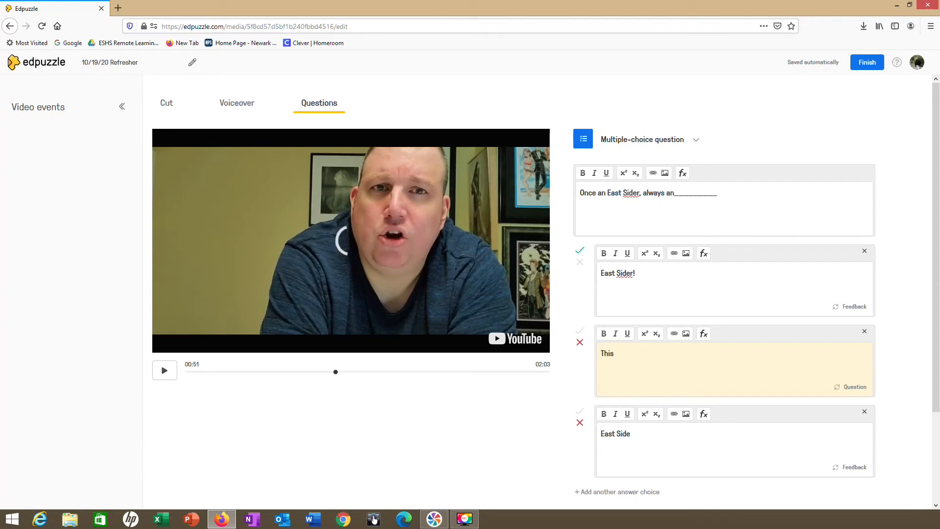
pyautogui.write(' is a racist te')
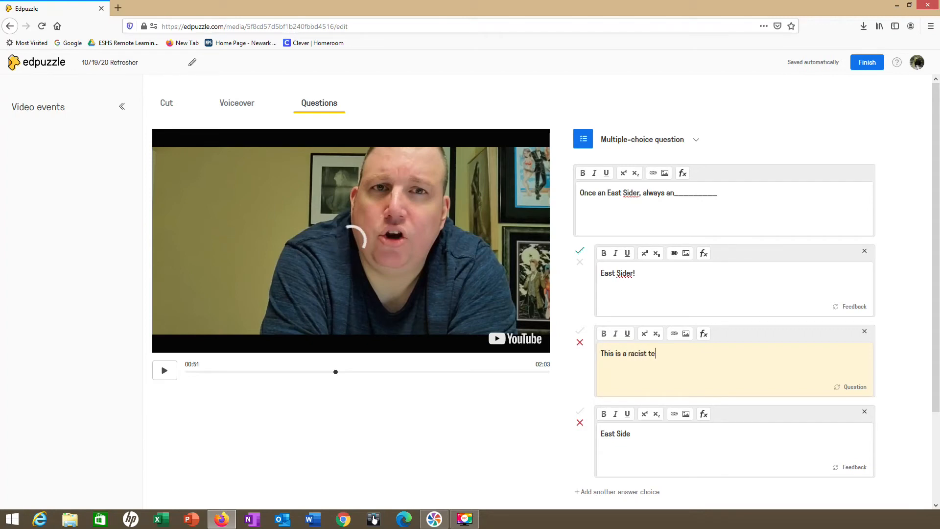
pyautogui.write('rm the way it app')
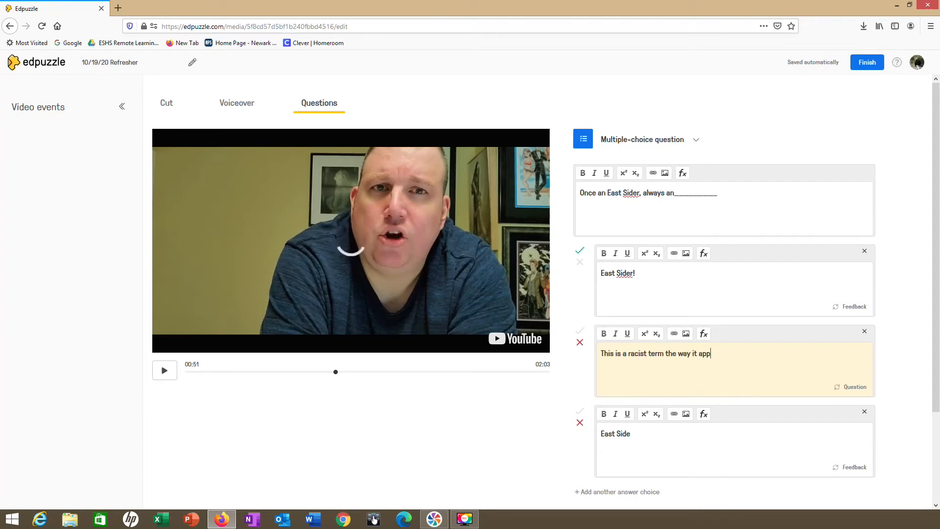
pyautogui.write('ears to be used here.  Not cool.')
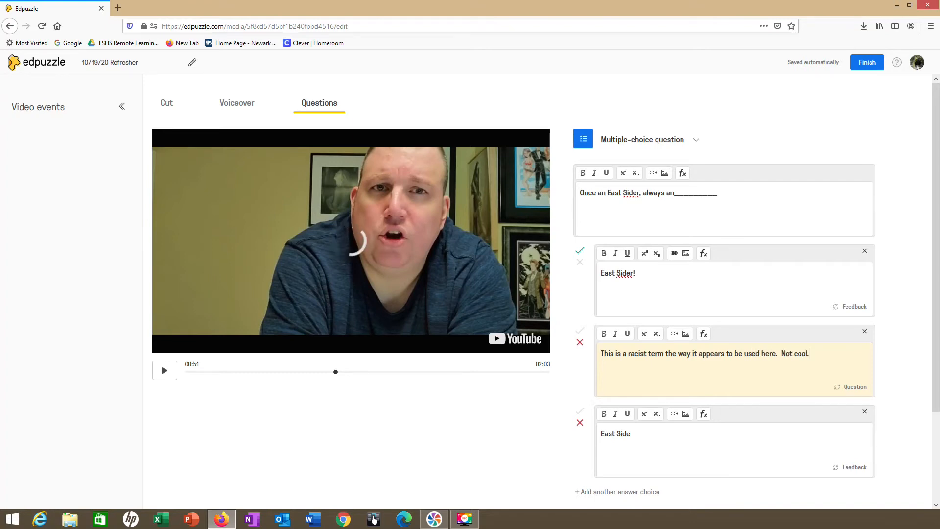
# - Add feedback "Close, but not all the way there." to "East Side" and "You got it!" to "East Sider!", saving the question
pyautogui.click(854, 466)
pyautogui.write('Close, but not')
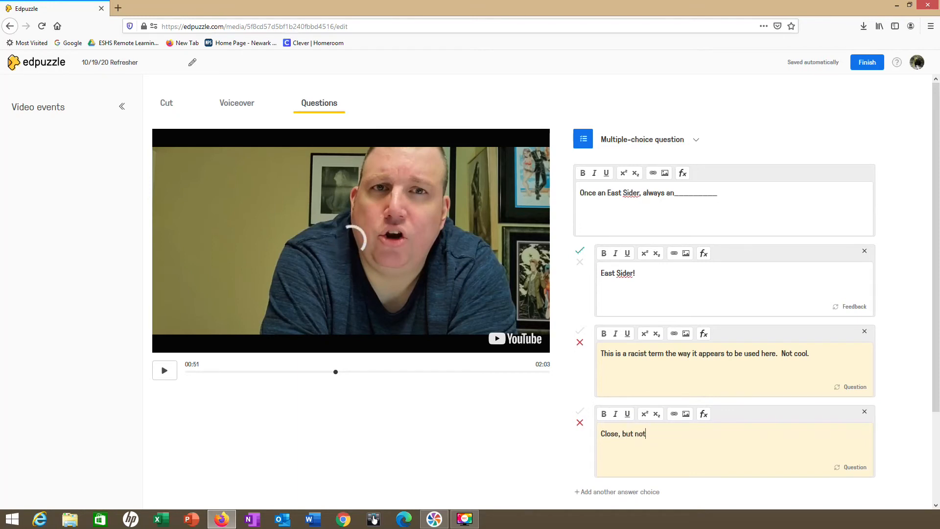
pyautogui.write(' all the way there.')
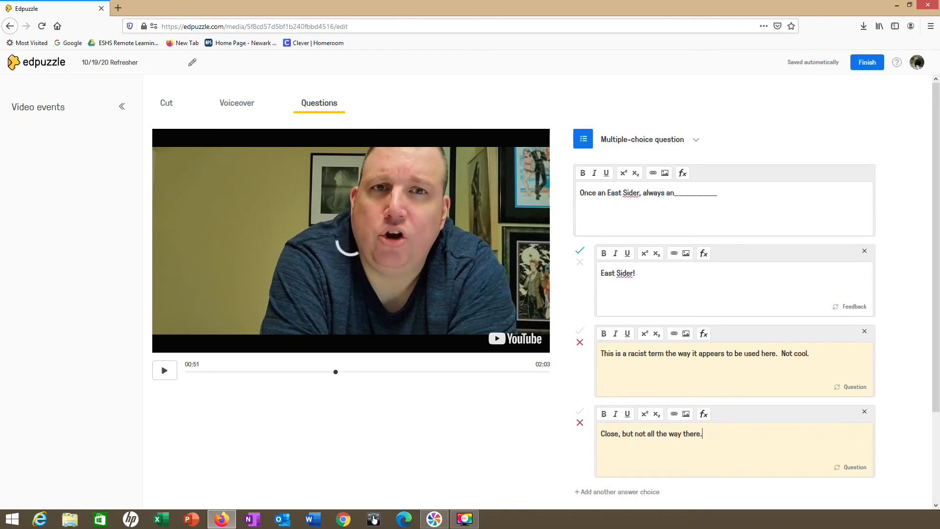
pyautogui.click(855, 307)
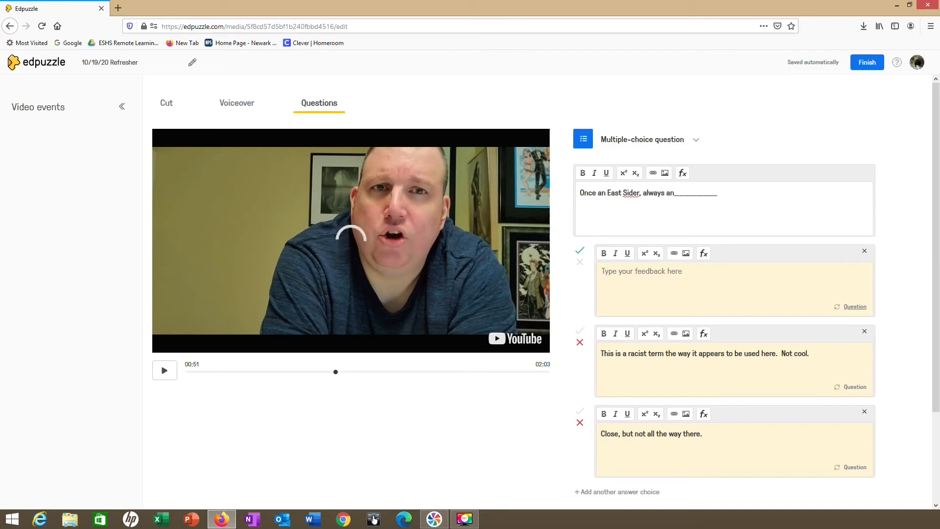
pyautogui.write('You got it!')
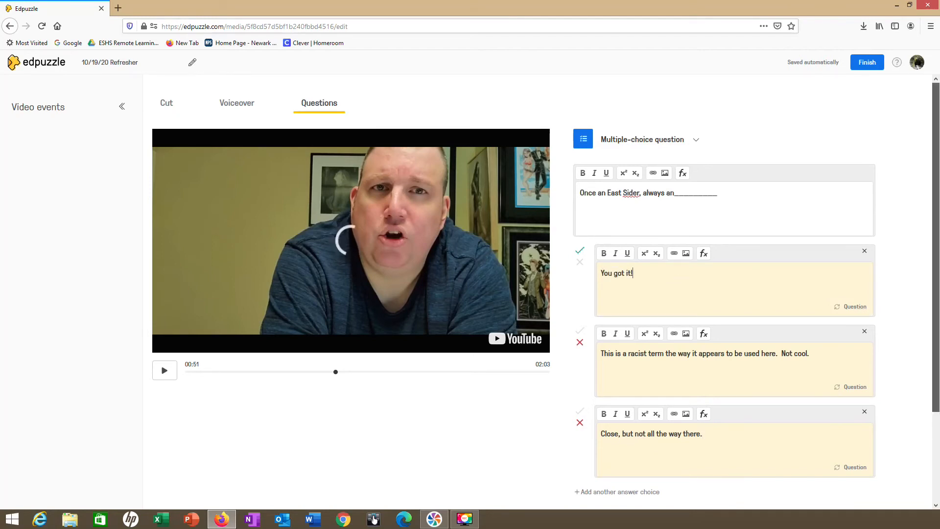
pyautogui.click(802, 443)
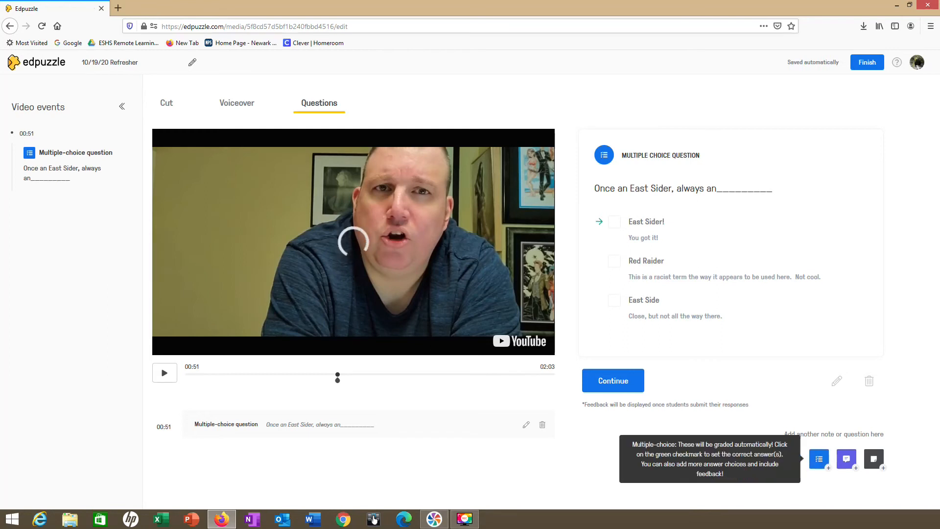
# - Add an open-ended question at 00:51 reading "Who likes to say this at the end of faculty meetings?" and save it
pyautogui.click(846, 459)
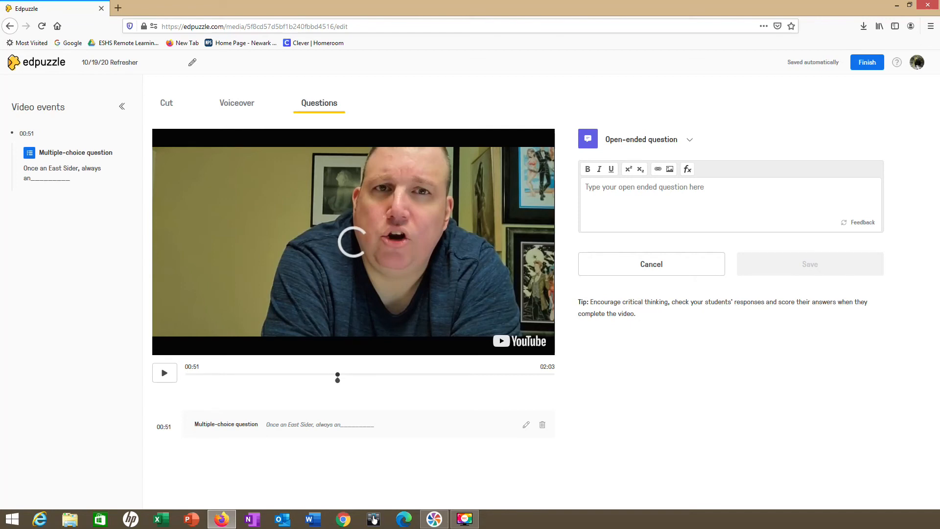
pyautogui.write('Who')
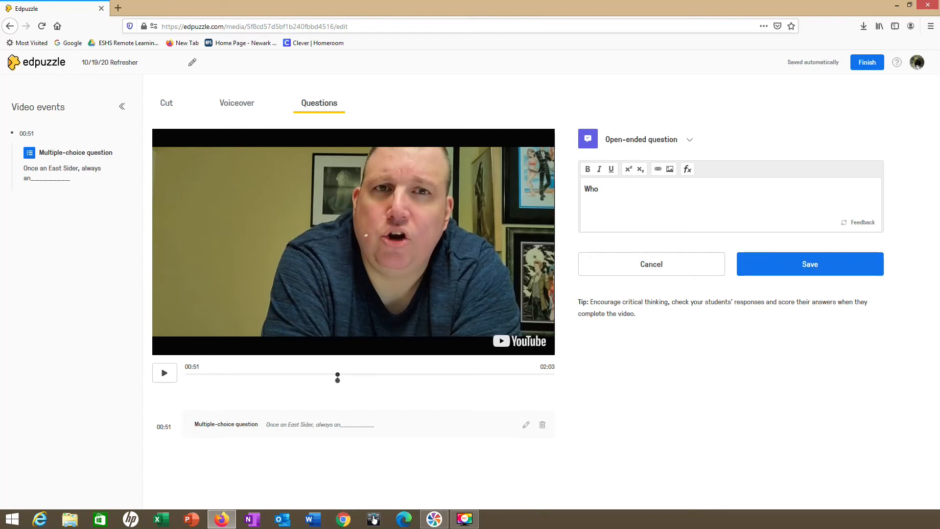
pyautogui.write(' likes to say this at the end of facult')
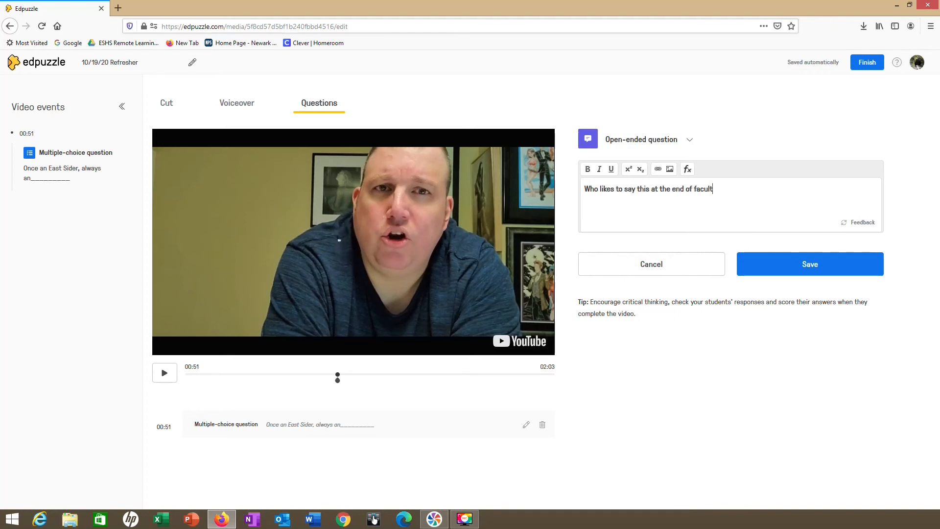
pyautogui.write('y meetings?')
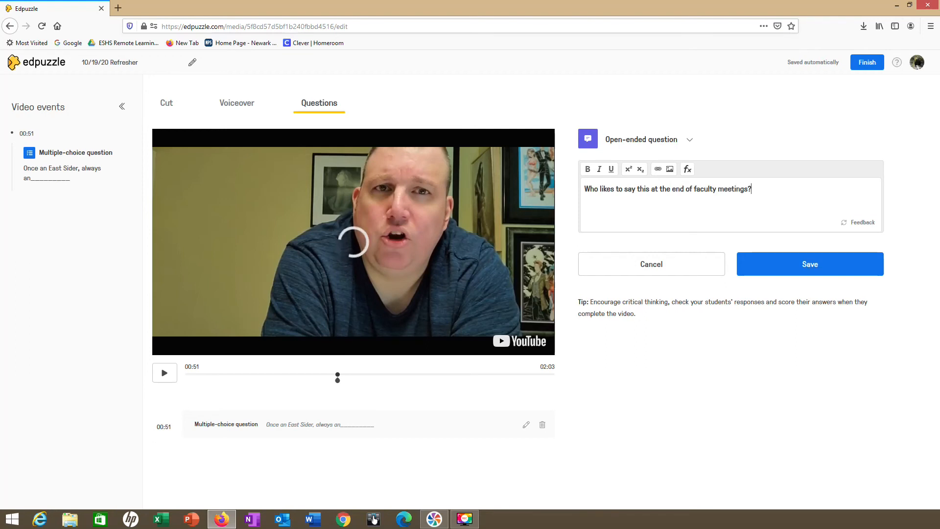
pyautogui.click(809, 264)
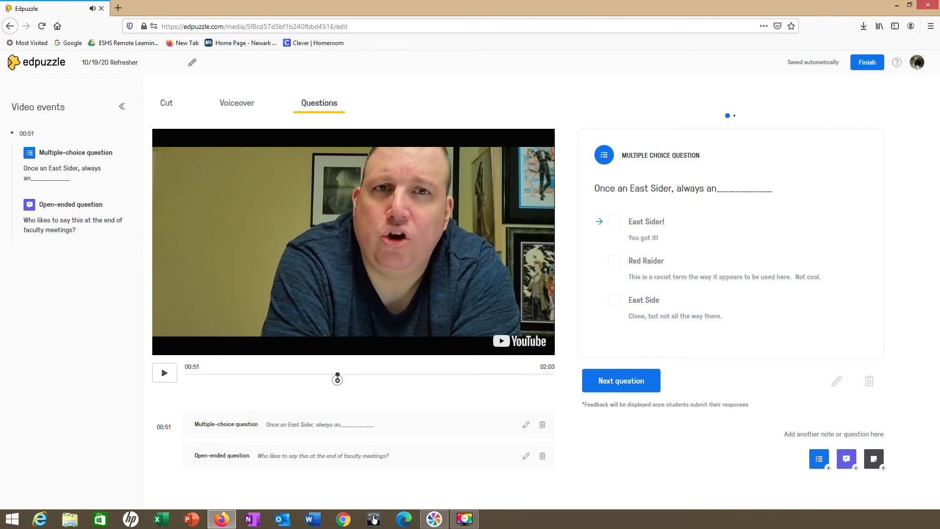
# - Preview both questions at 00:51 in sequence and continue the video past them
pyautogui.click(621, 380)
pyautogui.click(613, 239)
pyautogui.click(621, 380)
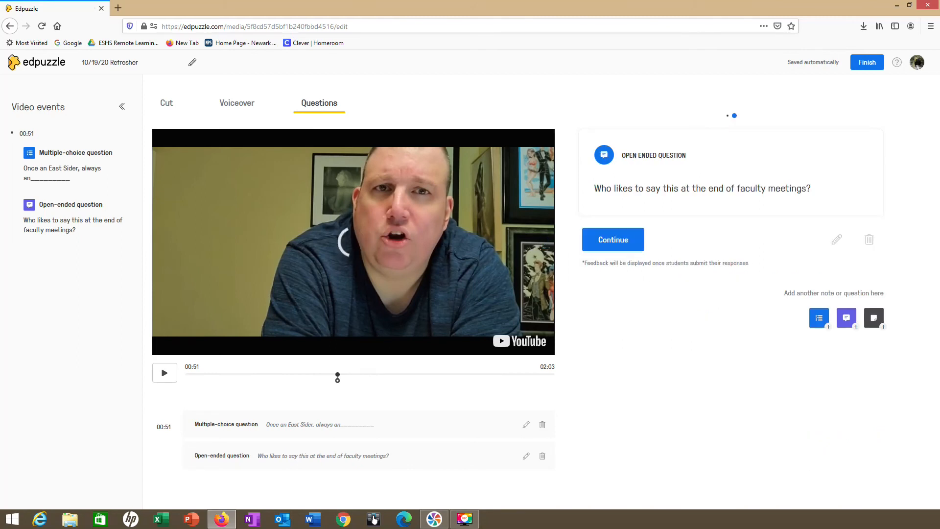
pyautogui.click(613, 239)
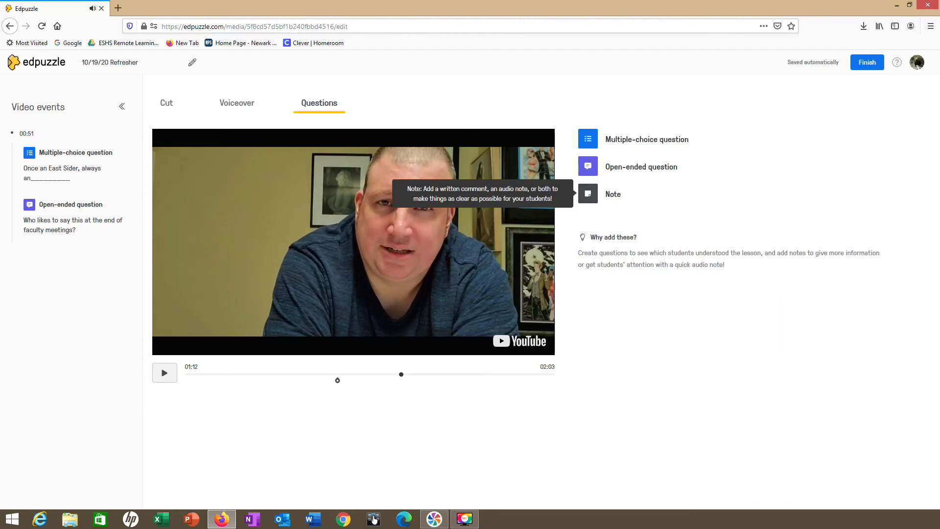
# - Save a note at 01:12 reading "Man do I look tired in this video. I need to sleep more!" and finish editing the lesson
pyautogui.click(588, 194)
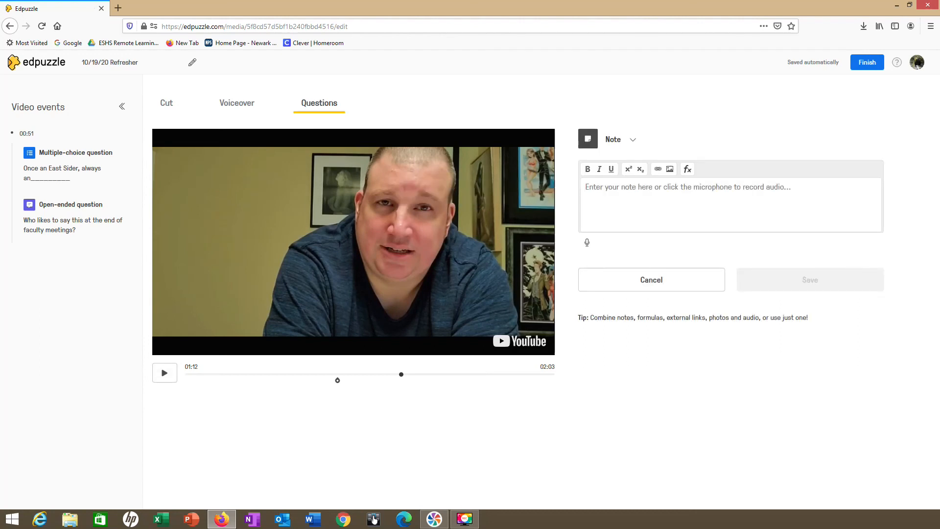
pyautogui.write('Man')
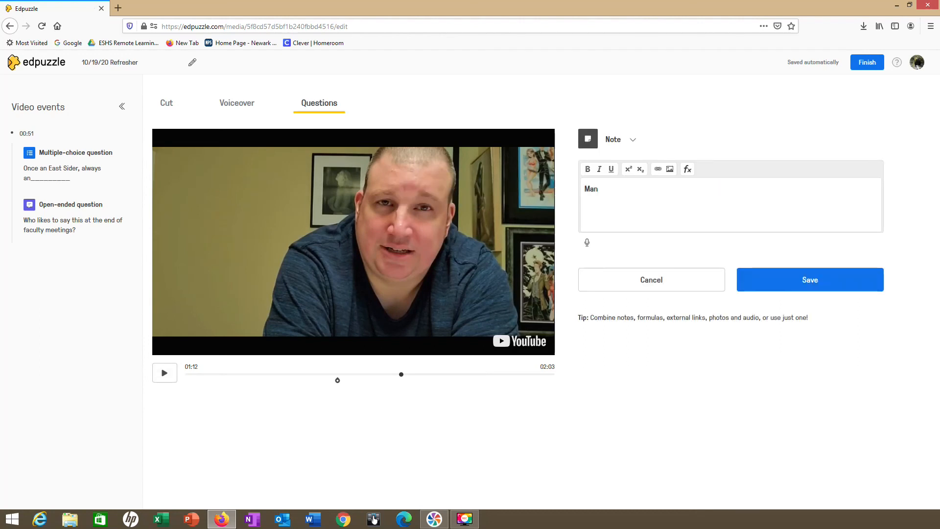
pyautogui.write(' do I look tired in this video. I n')
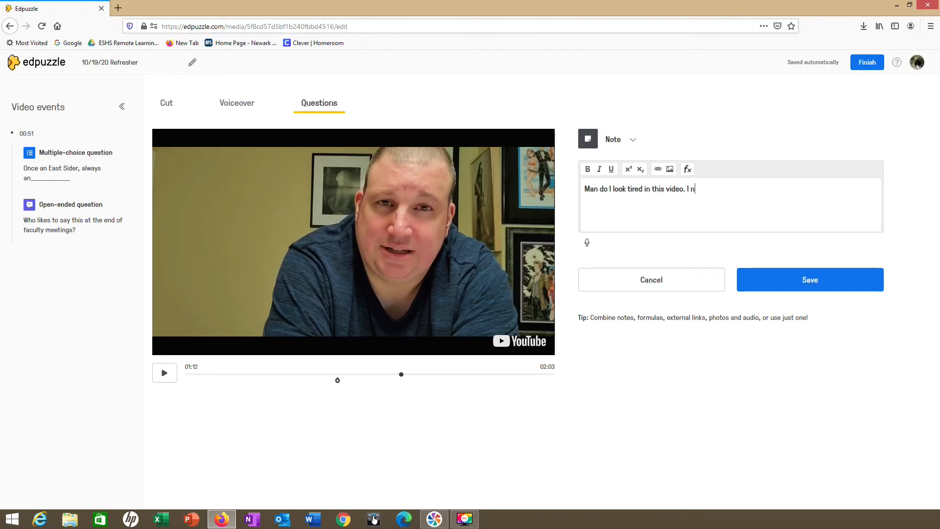
pyautogui.write('eed to sleep more!')
pyautogui.click(809, 279)
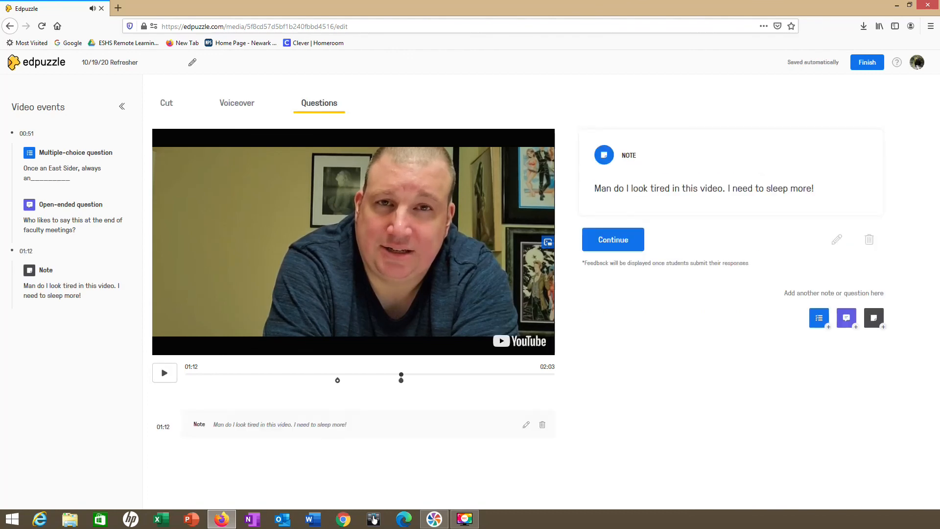
pyautogui.click(867, 62)
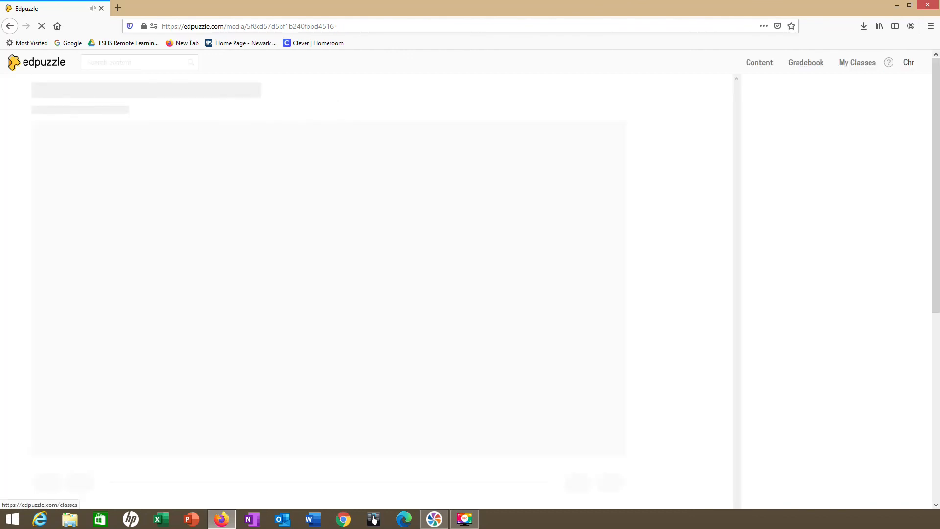